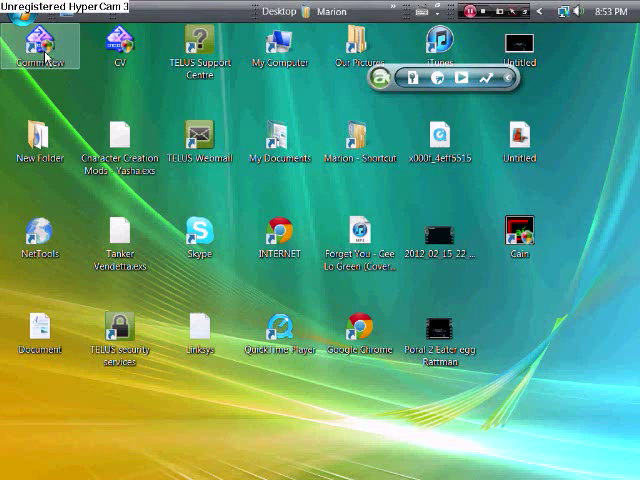
# Select the CommView desktop shortcut, cancel an accidental rename, and select the Cee Lo Green file
pyautogui.click(519, 240)
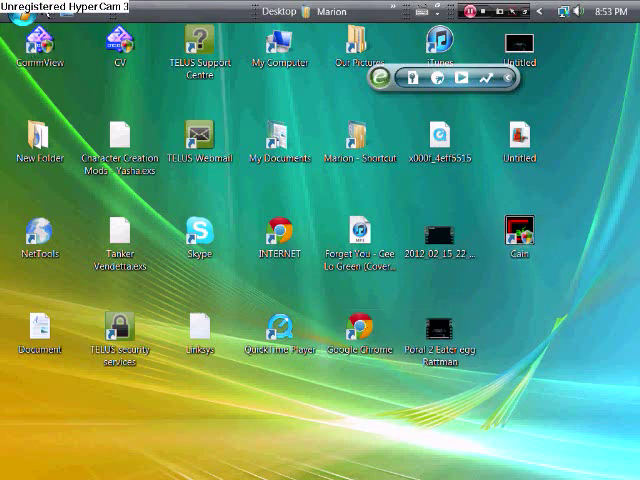
pyautogui.click(38, 64)
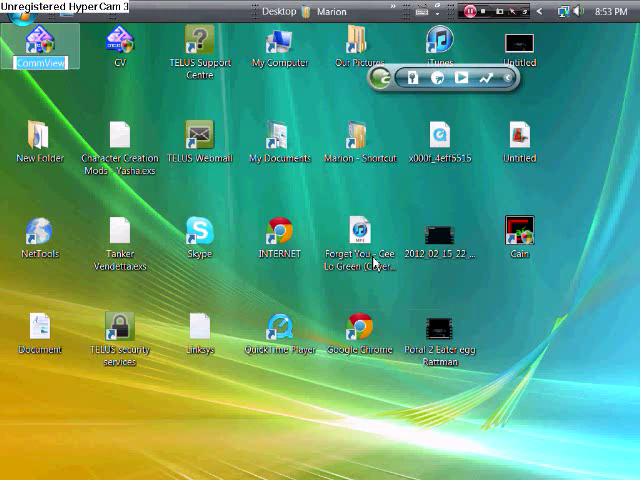
pyautogui.press('Return')
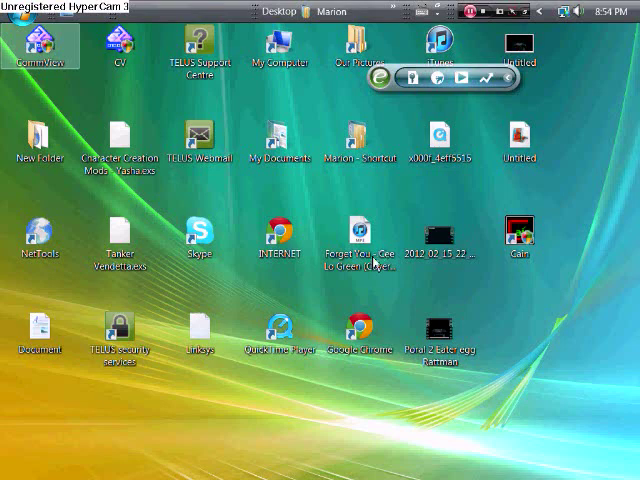
pyautogui.click(375, 262)
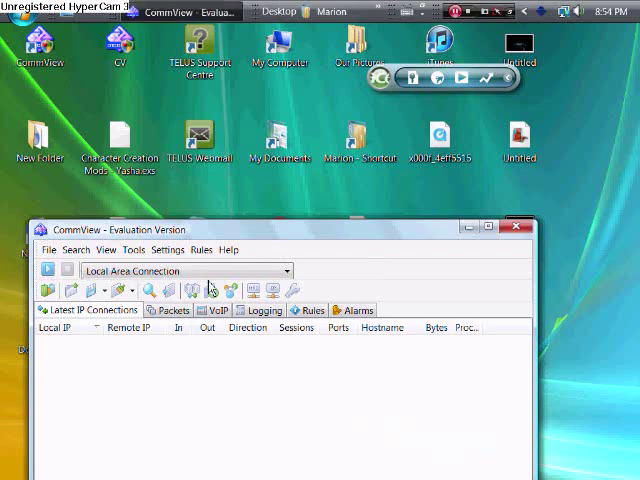
# Keep Local Area Connection as the capture adapter and start capturing packets
pyautogui.click(288, 271)
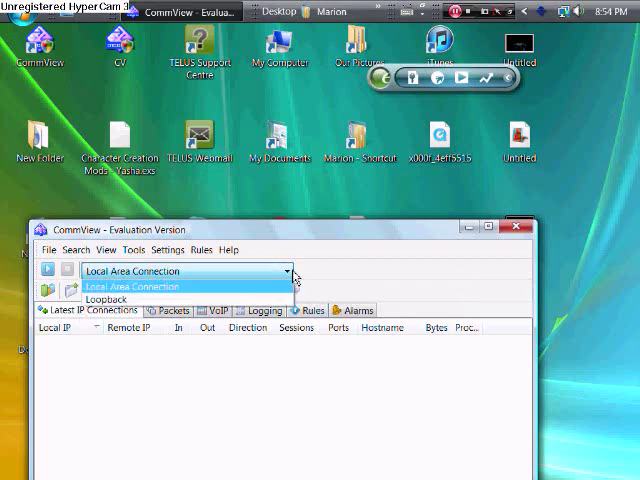
pyautogui.click(200, 286)
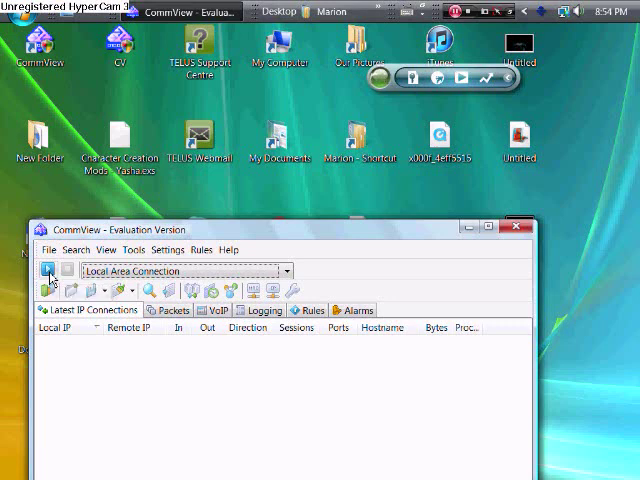
pyautogui.click(48, 271)
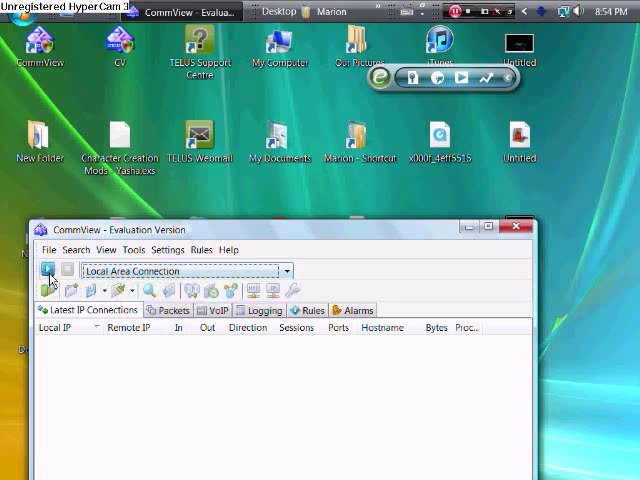
pyautogui.click(48, 271)
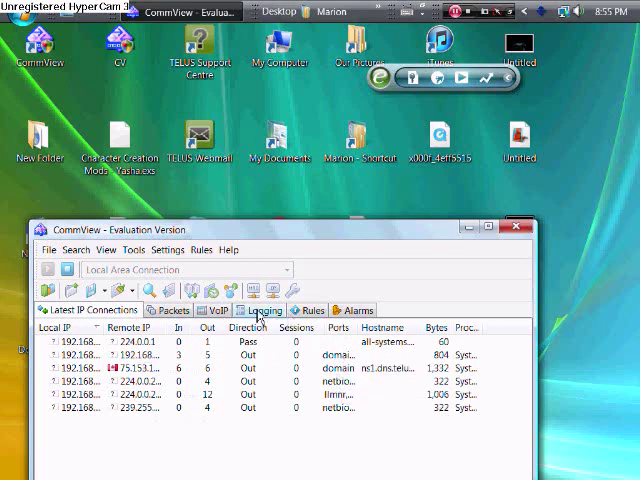
# Browse CommView's Packets, Logging, Rules and Alarms views
pyautogui.click(172, 310)
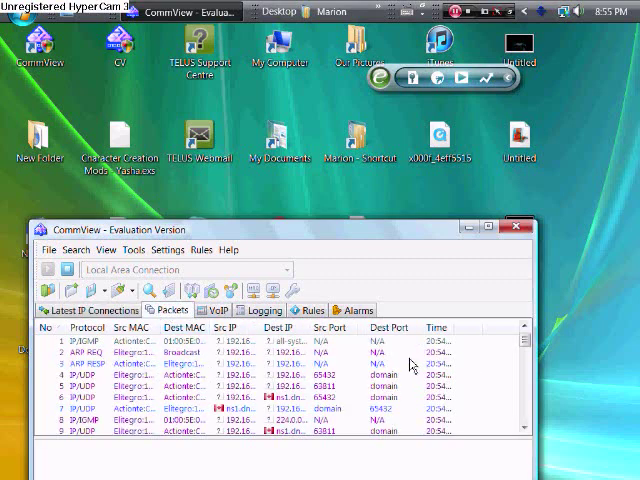
pyautogui.click(265, 316)
pyautogui.click(228, 314)
pyautogui.click(258, 312)
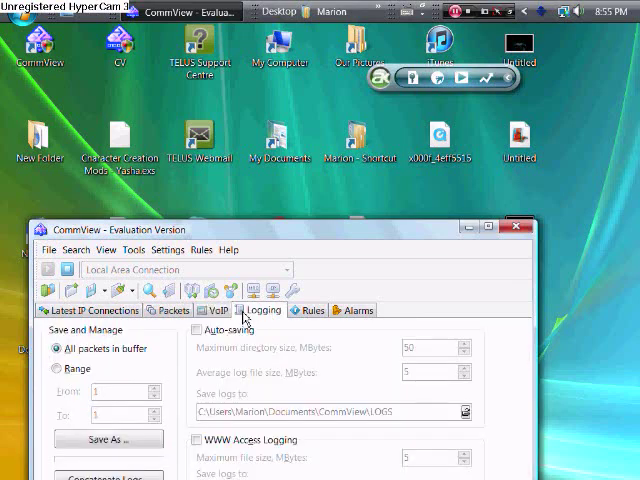
pyautogui.click(221, 310)
pyautogui.click(315, 312)
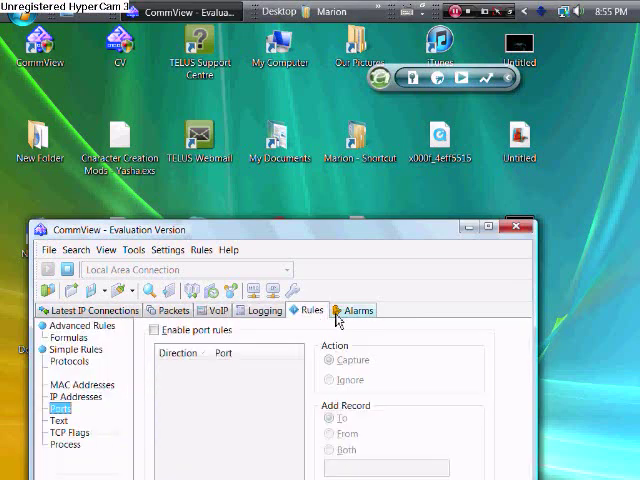
pyautogui.click(350, 311)
pyautogui.click(318, 311)
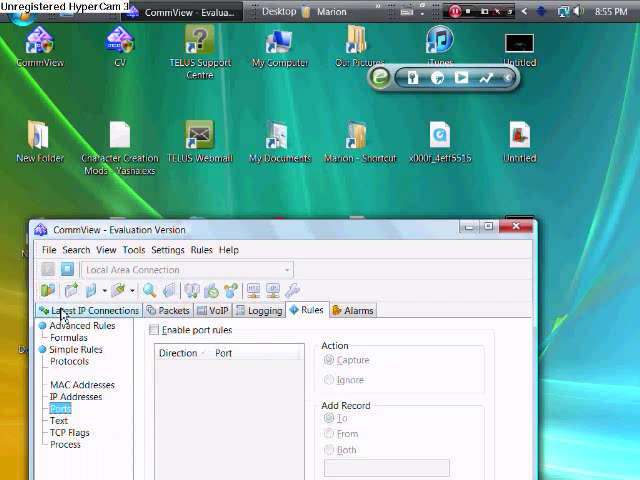
# Enable IP address rules under Rules, then move down to the port rules
pyautogui.click(78, 396)
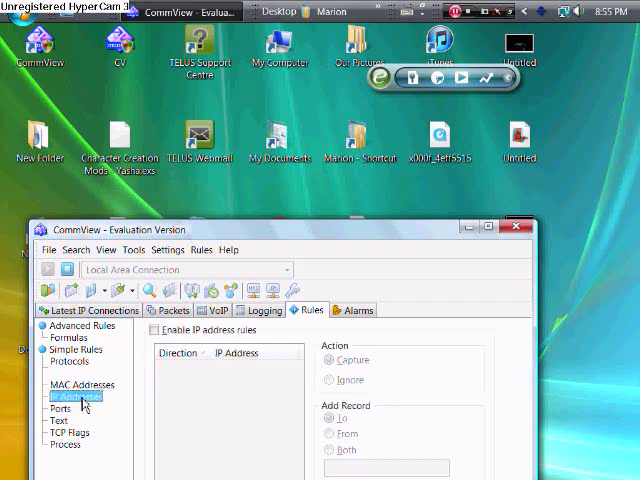
pyautogui.click(154, 331)
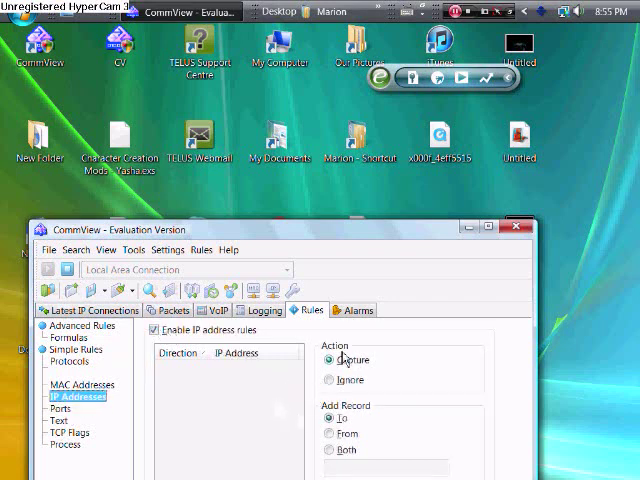
pyautogui.press('Down')
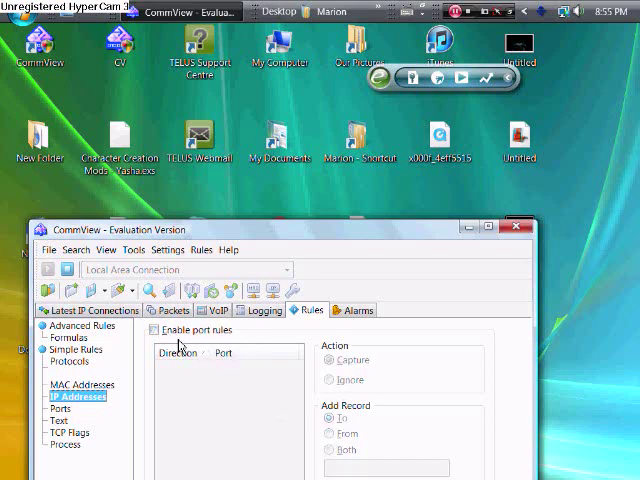
pyautogui.click(95, 310)
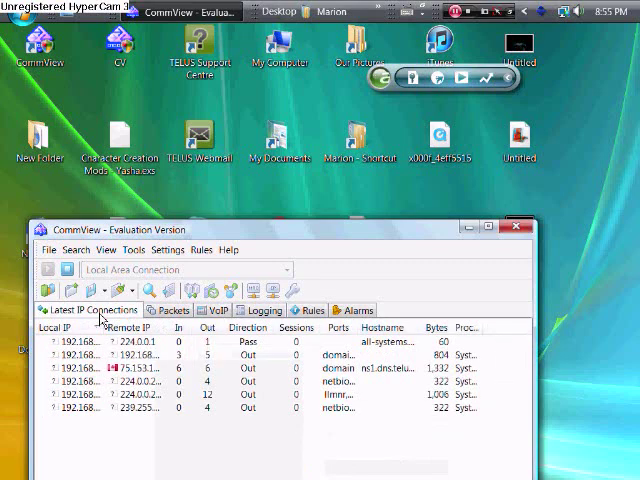
pyautogui.click(137, 369)
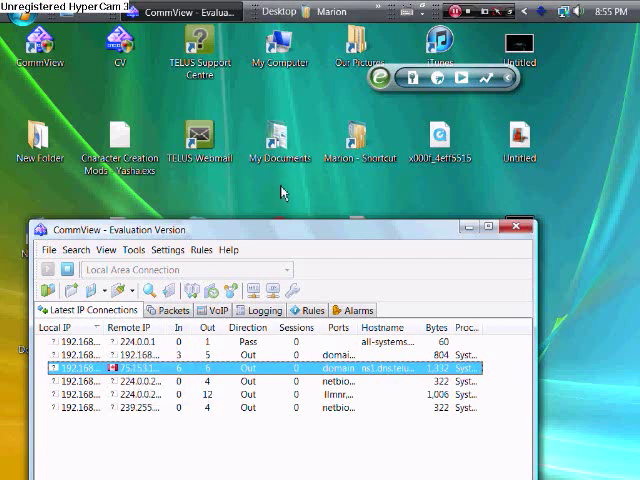
# Close CommView, then search the Start menu for 'net' and launch NetTools 5
pyautogui.click(516, 226)
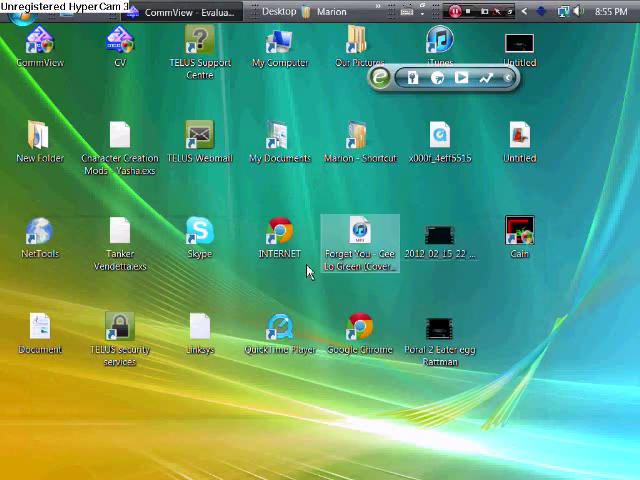
pyautogui.click(12, 10)
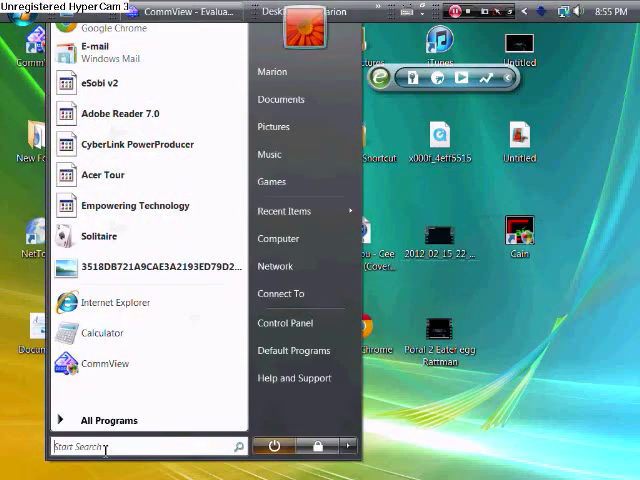
pyautogui.write('ne')
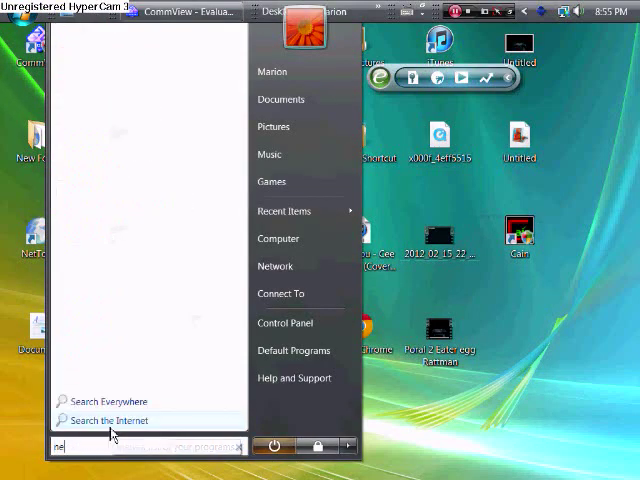
pyautogui.write('t')
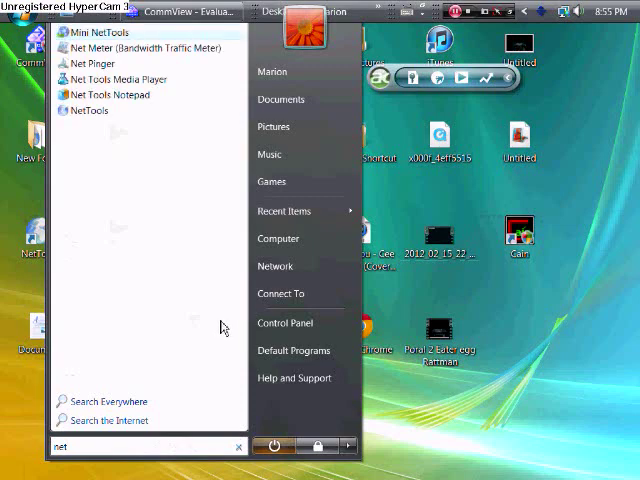
pyautogui.click(178, 101)
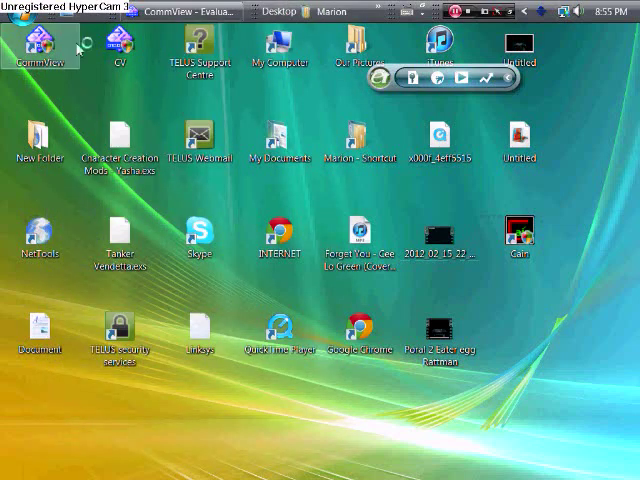
pyautogui.press('super')
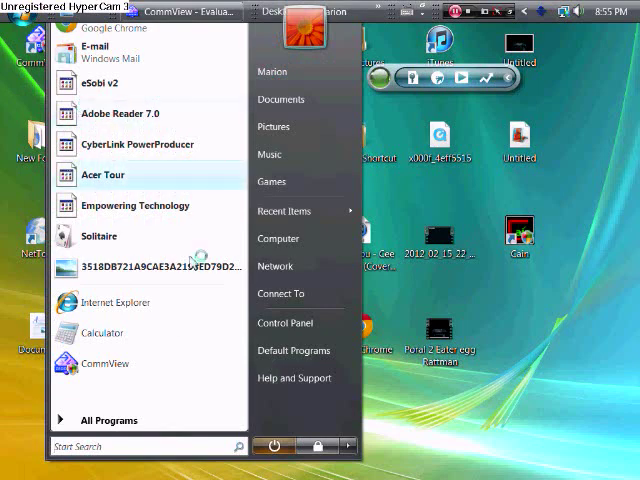
pyautogui.click(160, 447)
pyautogui.write('ne')
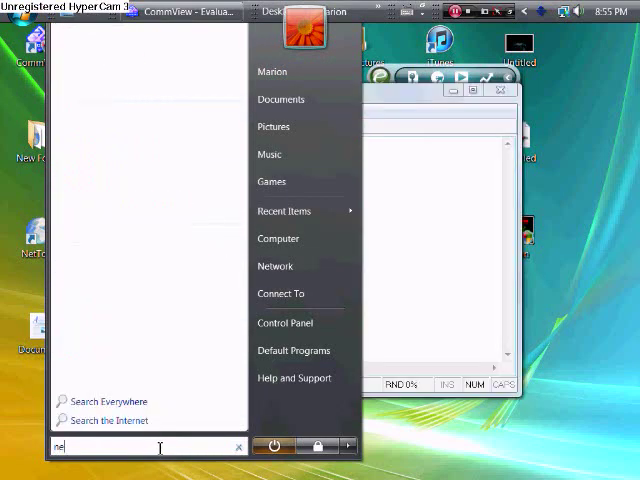
pyautogui.write('t')
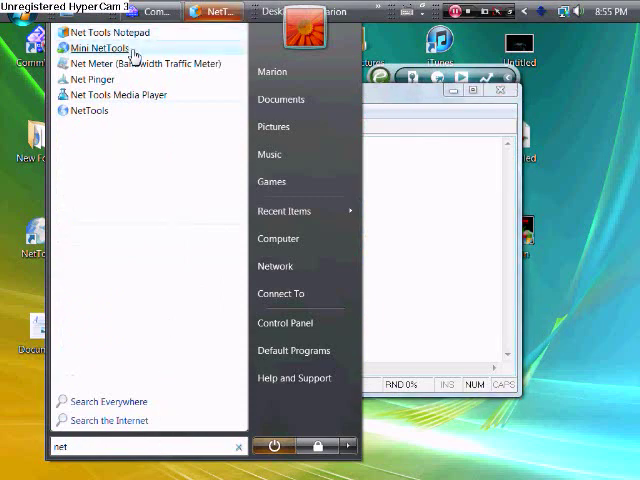
pyautogui.click(89, 110)
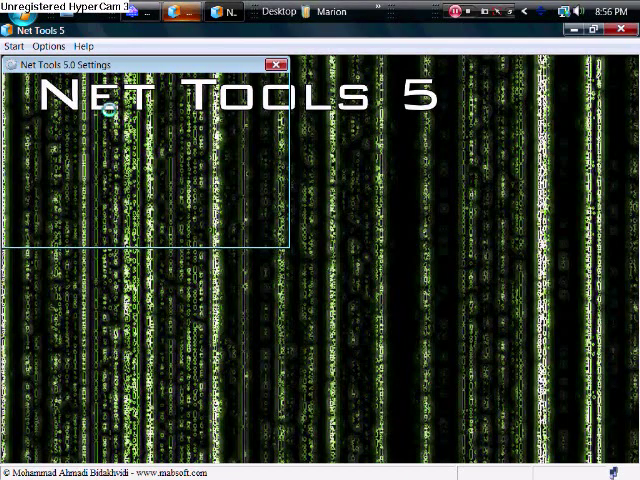
pyautogui.click(14, 47)
pyautogui.moveTo(54, 63)
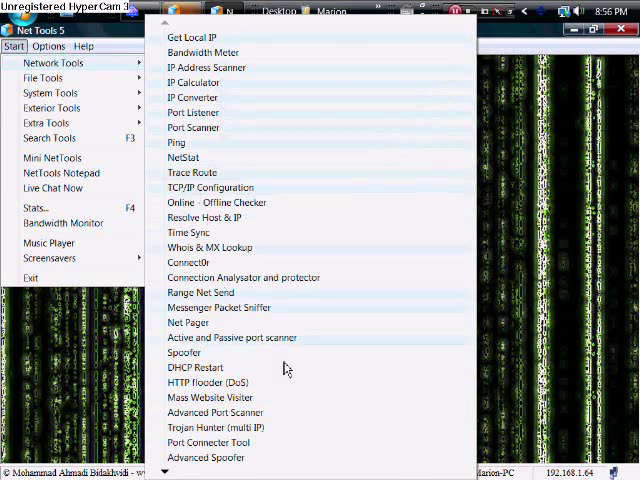
pyautogui.moveTo(170, 472); pyautogui.dragTo(170, 472)
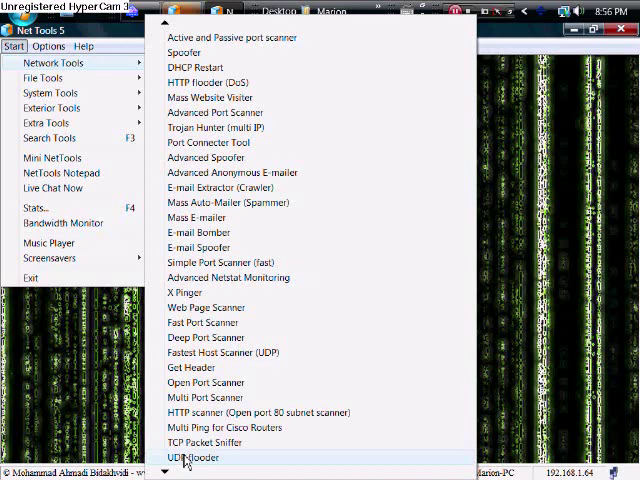
pyautogui.press('Escape')
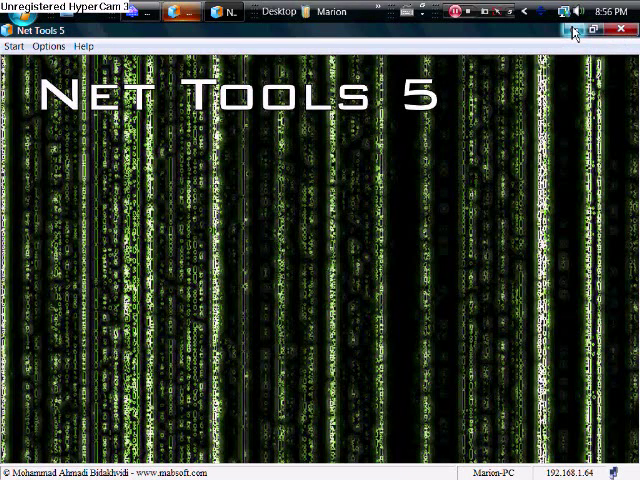
# Minimize Net Tools 5, close NetTools Notepad, and launch Cain from its desktop shortcut
pyautogui.click(574, 31)
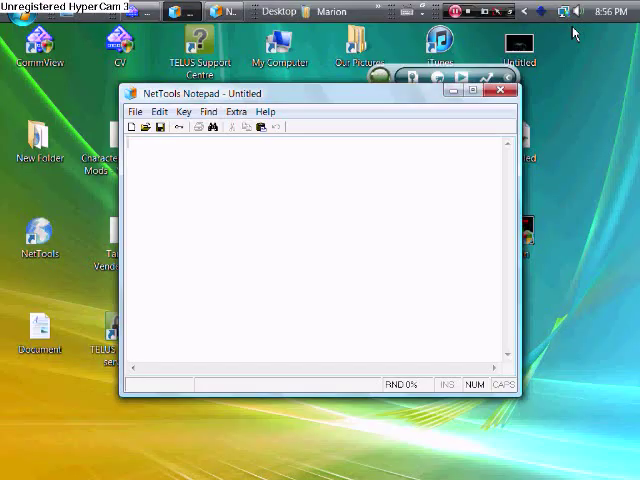
pyautogui.click(500, 91)
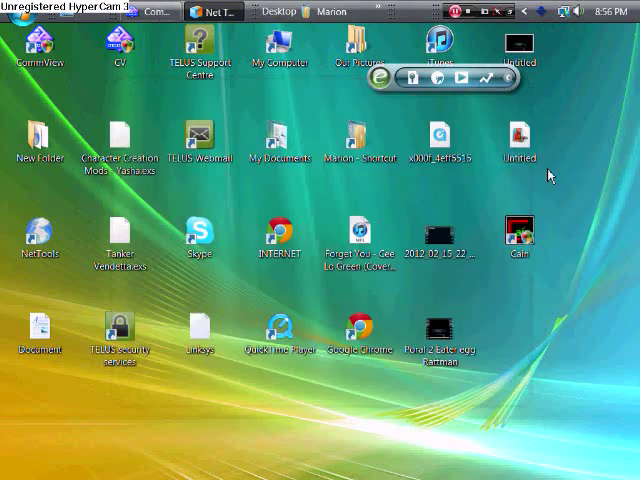
pyautogui.click(538, 236)
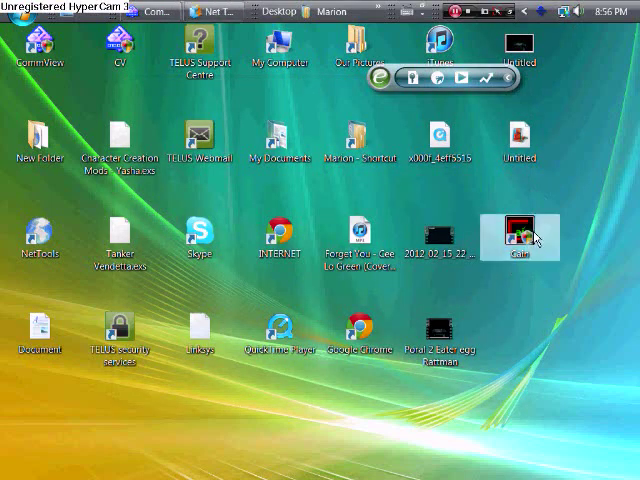
pyautogui.click(241, 283)
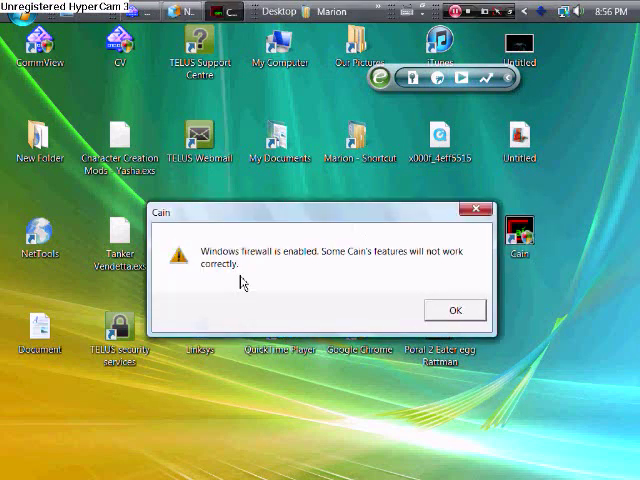
# Dismiss Cain's firewall warning, show the Network view, and glance at the File menu
pyautogui.click(455, 310)
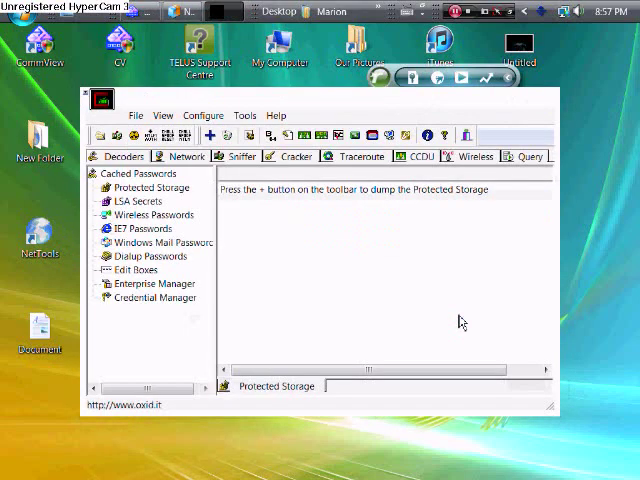
pyautogui.click(186, 156)
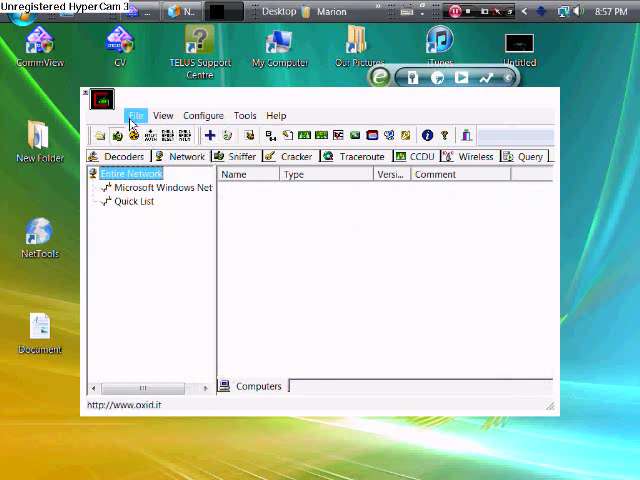
pyautogui.click(135, 115)
pyautogui.press('Escape')
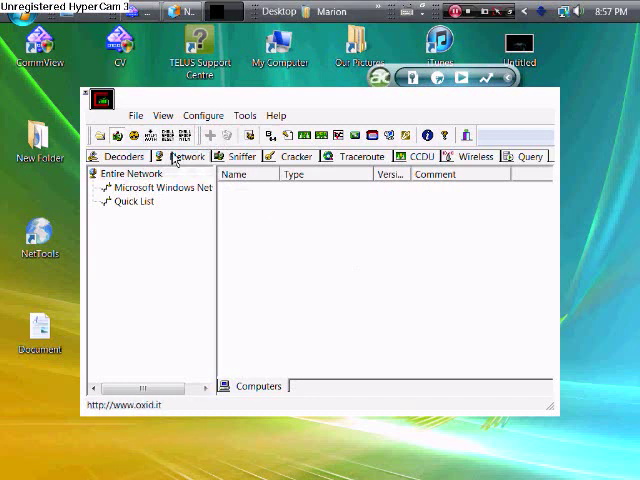
# Select sniffed host 192.168.1.65 and start APR poisoning against 192.168.1.254
pyautogui.click(236, 157)
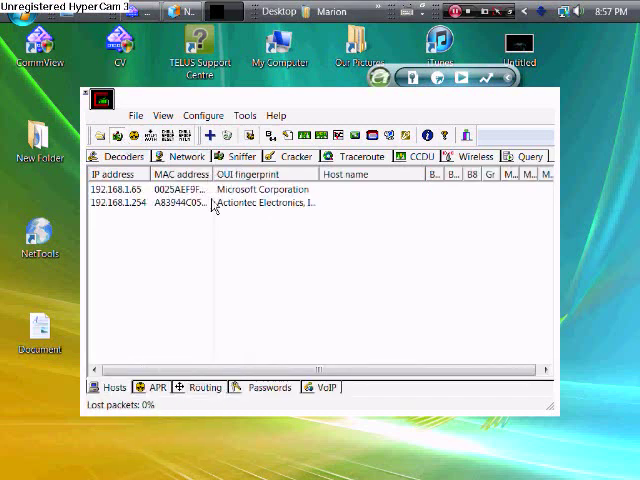
pyautogui.click(228, 190)
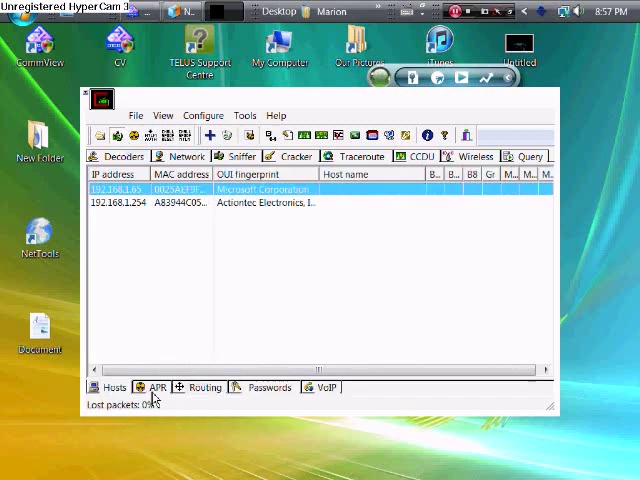
pyautogui.click(153, 388)
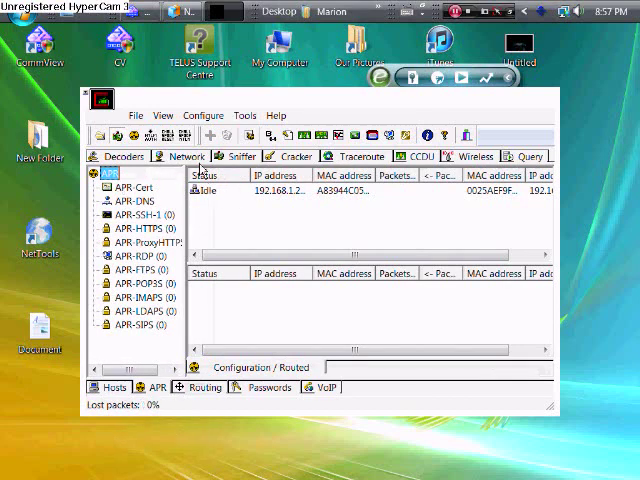
pyautogui.click(134, 136)
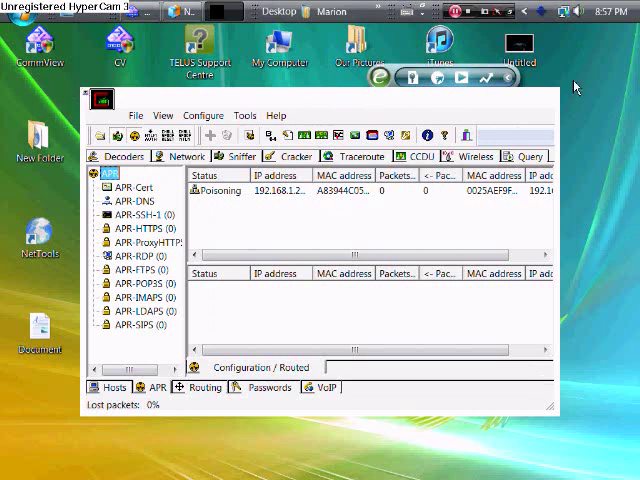
# Quit Cain and confirm Yes in the exit prompt
pyautogui.click(465, 135)
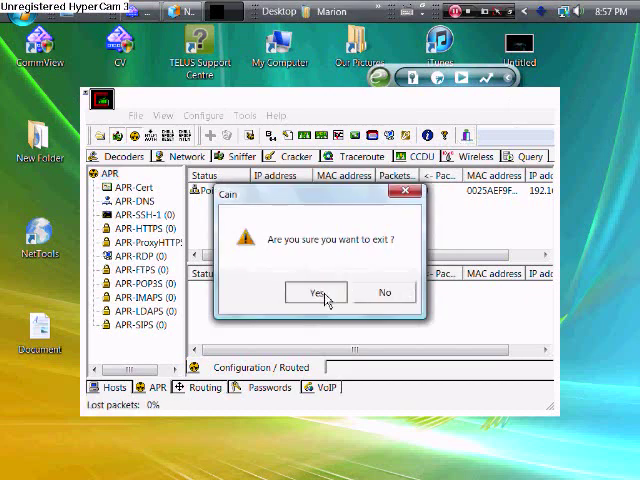
pyautogui.click(318, 293)
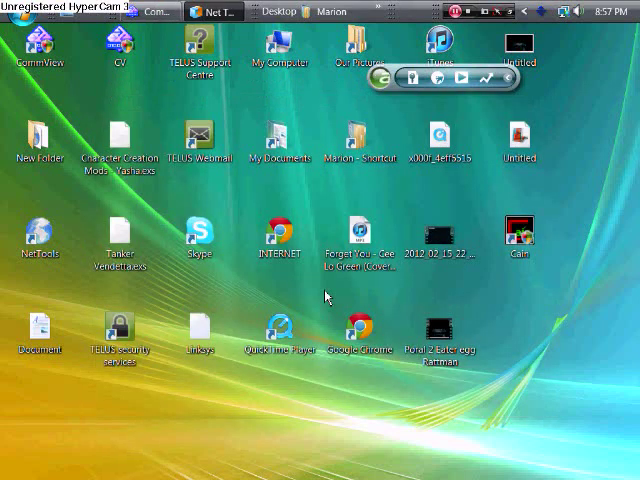